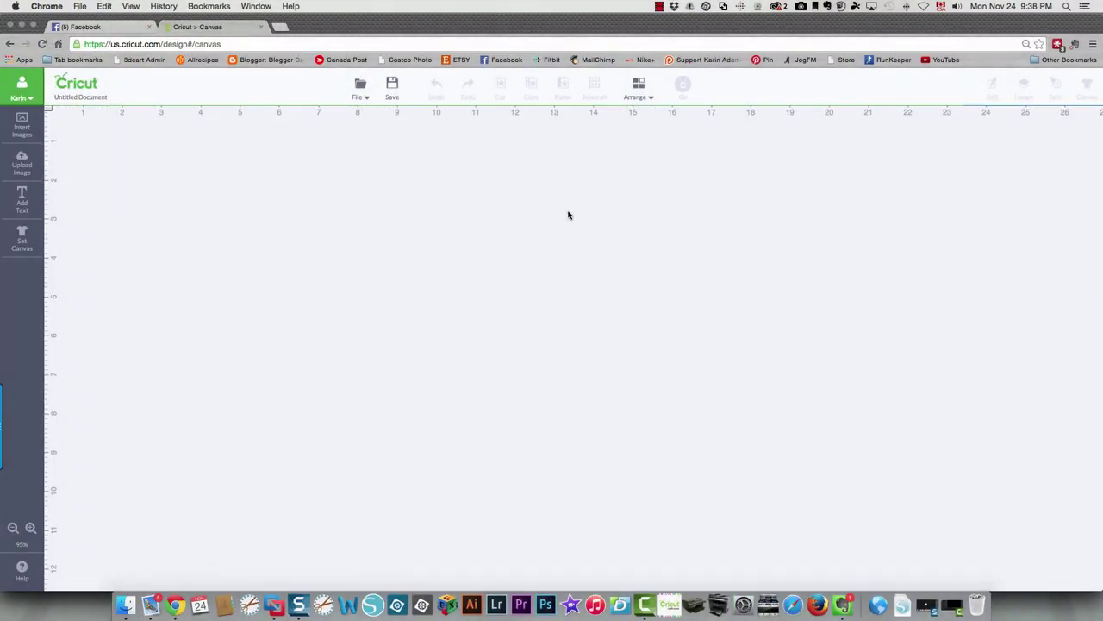
# Add a two-line 'RUDOLPH REINDEER' text box and bring the font settings into view.
pyautogui.click(22, 203)
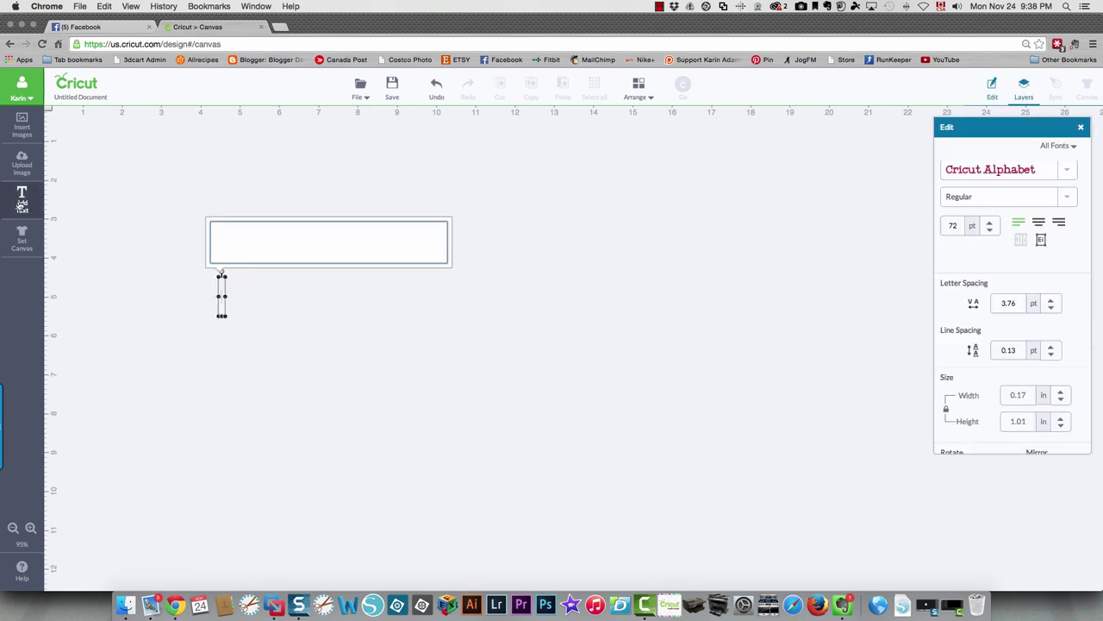
pyautogui.write('RUDO')
pyautogui.write('LPH REIN')
pyautogui.write('DEER')
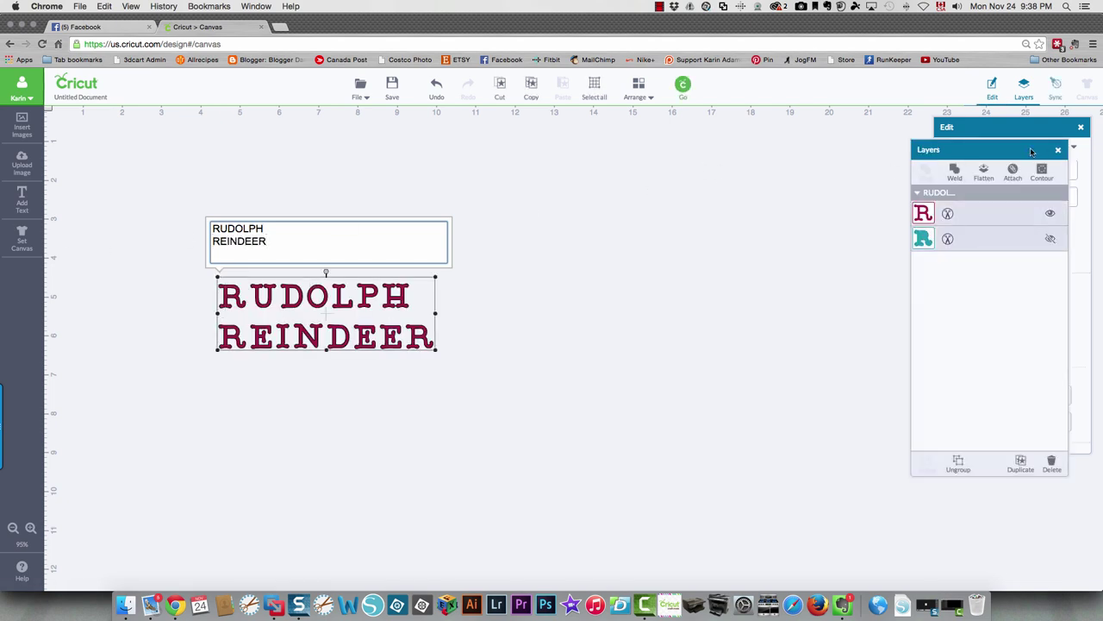
pyautogui.moveTo(1030, 147); pyautogui.dragTo(733, 145)
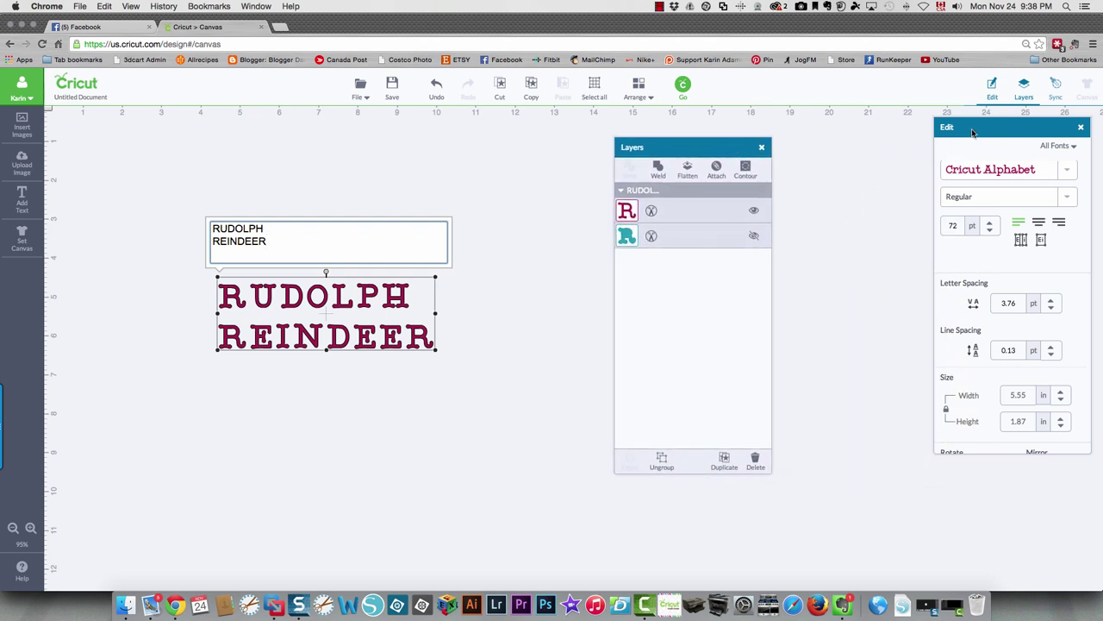
pyautogui.moveTo(953, 138); pyautogui.dragTo(828, 168)
pyautogui.click(941, 201)
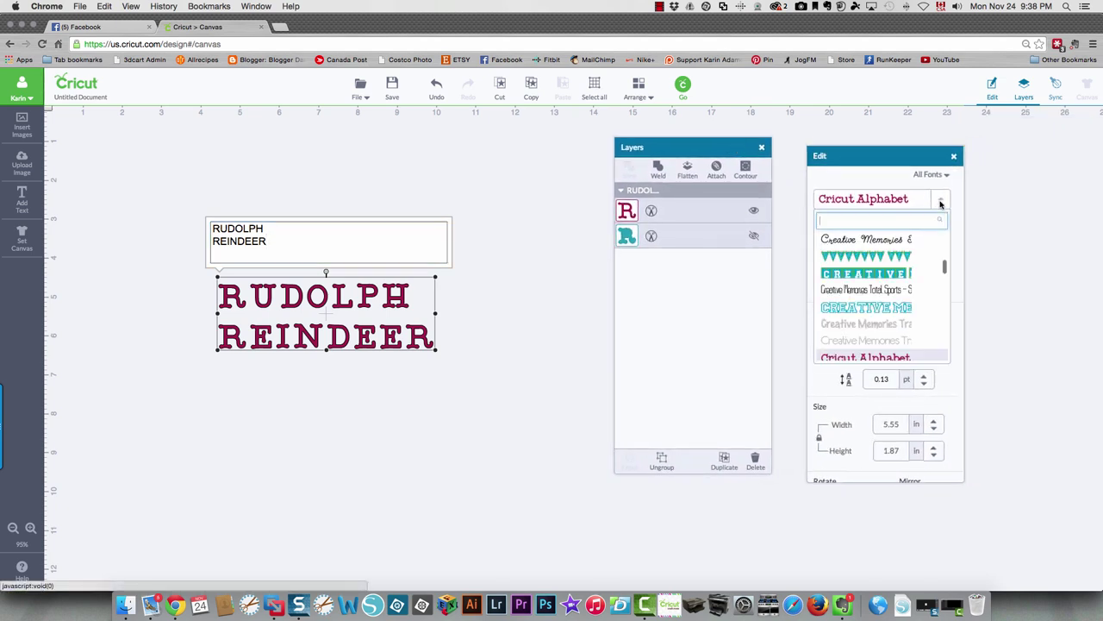
# Apply the Impact font, then move the lettering up-left and enlarge it to about 7 inches wide.
pyautogui.write('im')
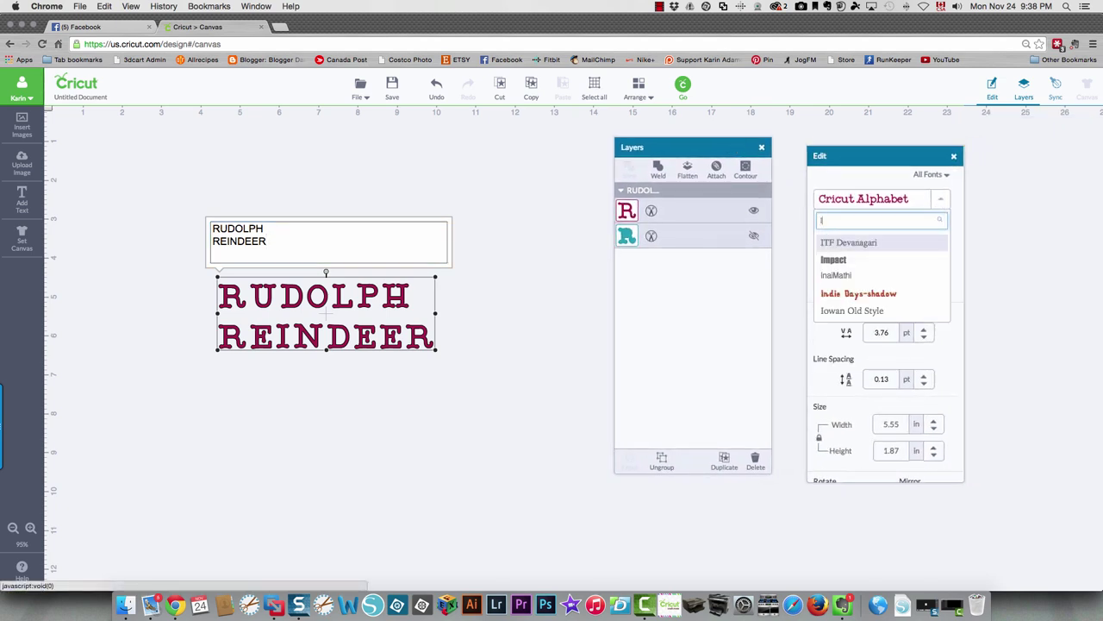
pyautogui.click(838, 258)
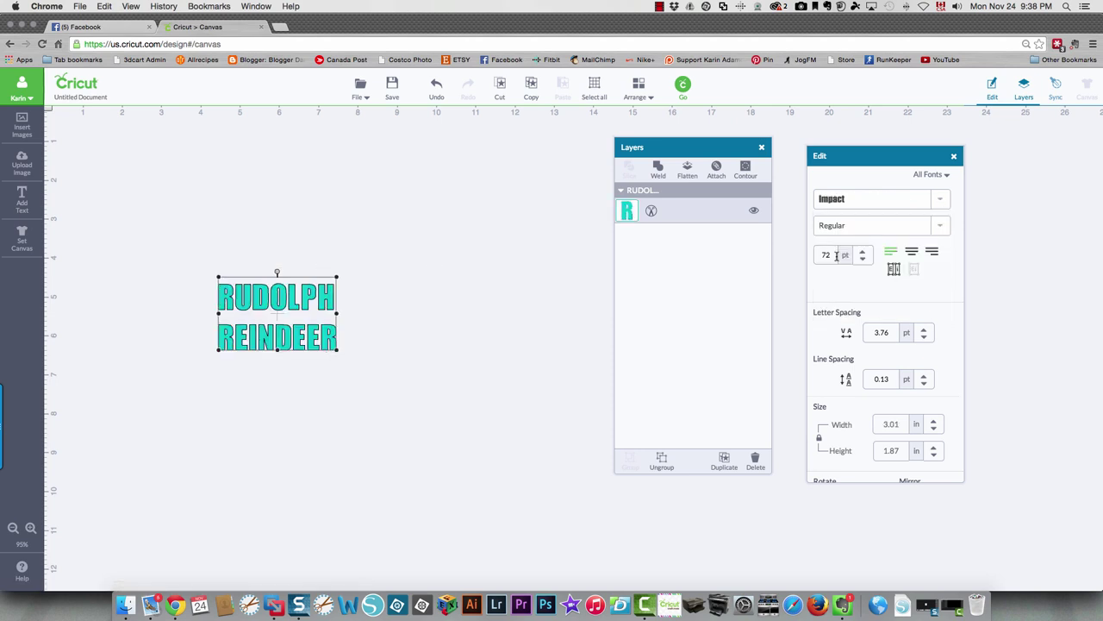
pyautogui.moveTo(286, 309); pyautogui.dragTo(199, 190)
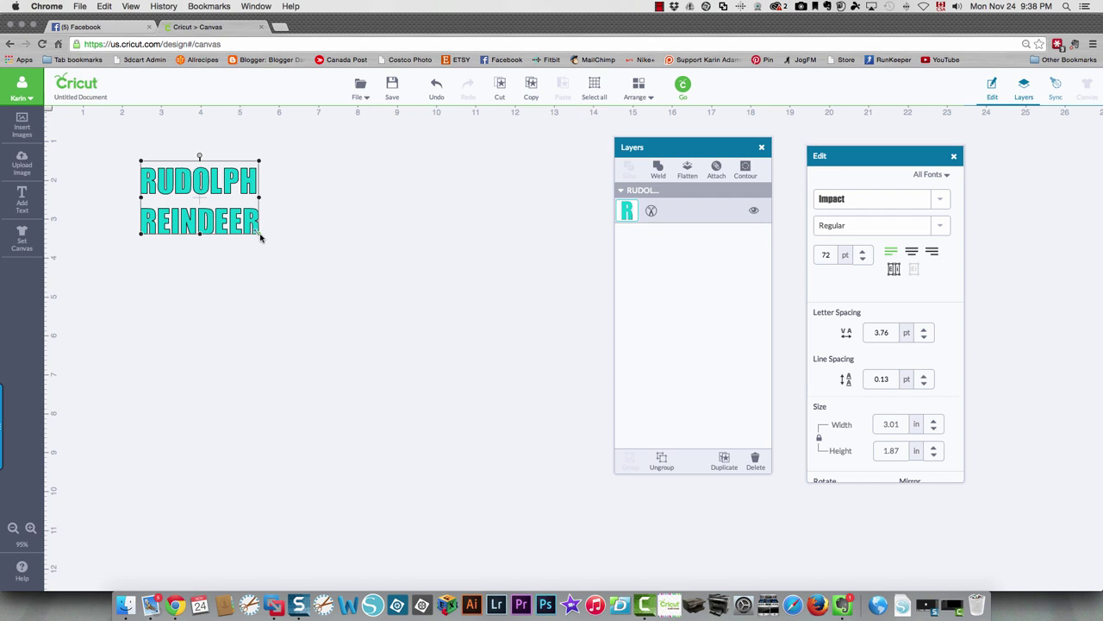
pyautogui.moveTo(260, 237); pyautogui.dragTo(443, 334)
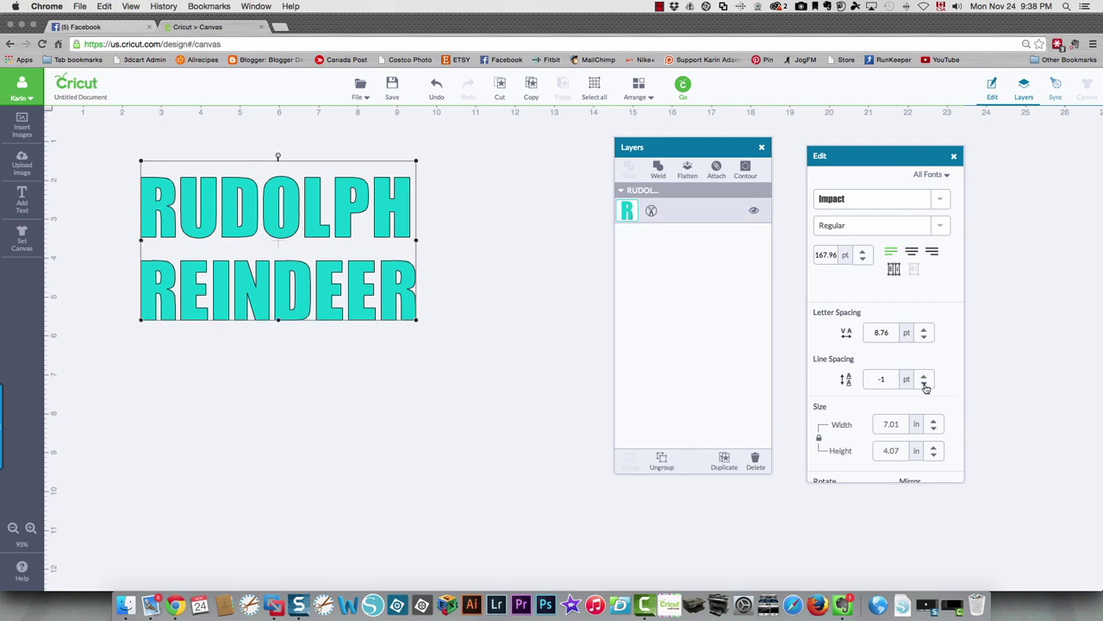
# Tighten the line spacing to -3, centre-align both lines and shift the lettering slightly right.
pyautogui.click(925, 383)
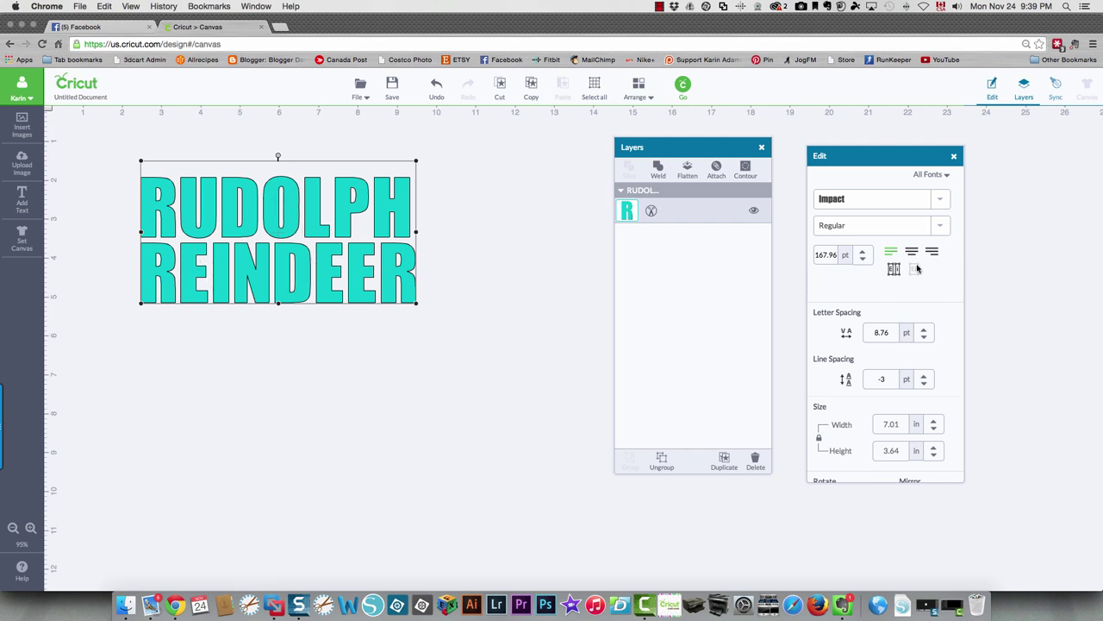
pyautogui.click(911, 252)
pyautogui.moveTo(239, 234); pyautogui.dragTo(281, 238)
# Search images for 'REINDEER' and place the tan leaping reindeer below the lettering.
pyautogui.click(21, 126)
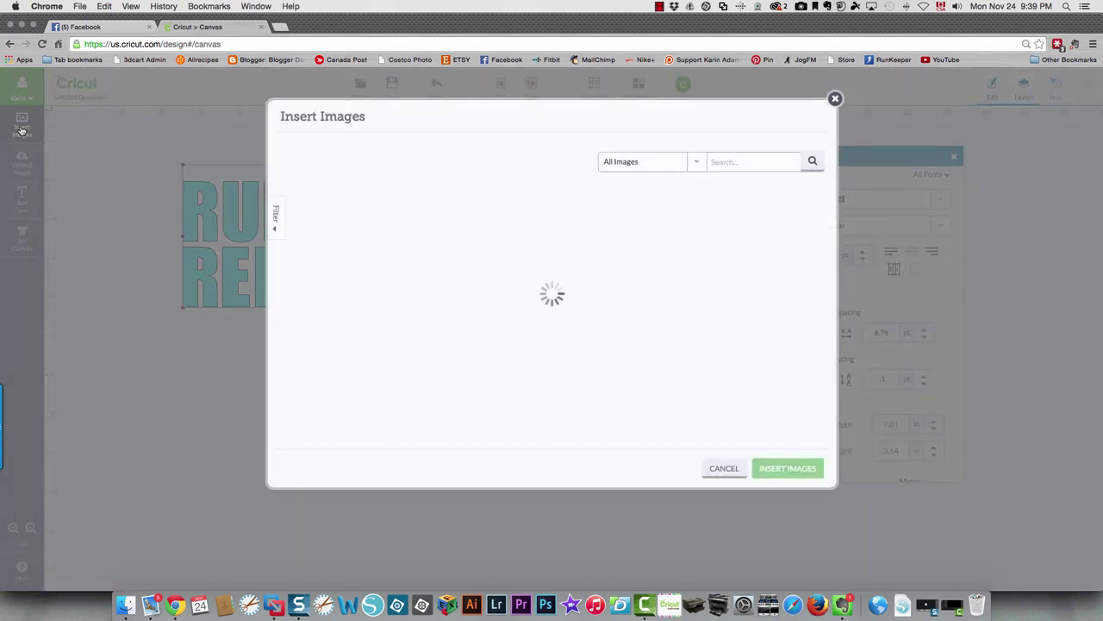
pyautogui.click(767, 163)
pyautogui.write('REINDEER')
pyautogui.press('Return')
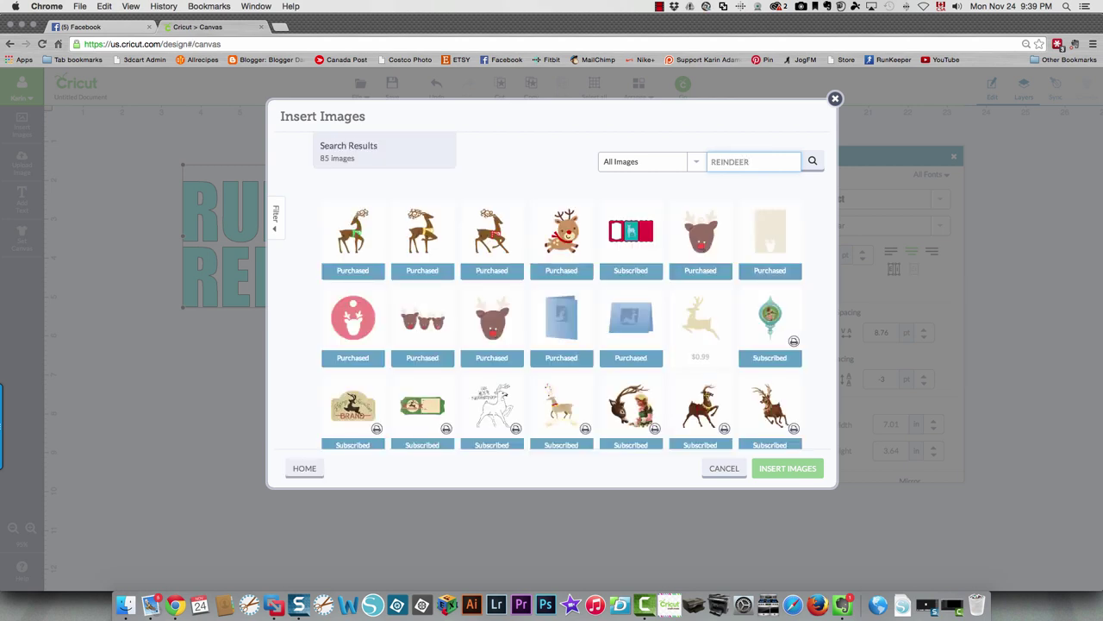
pyautogui.click(704, 329)
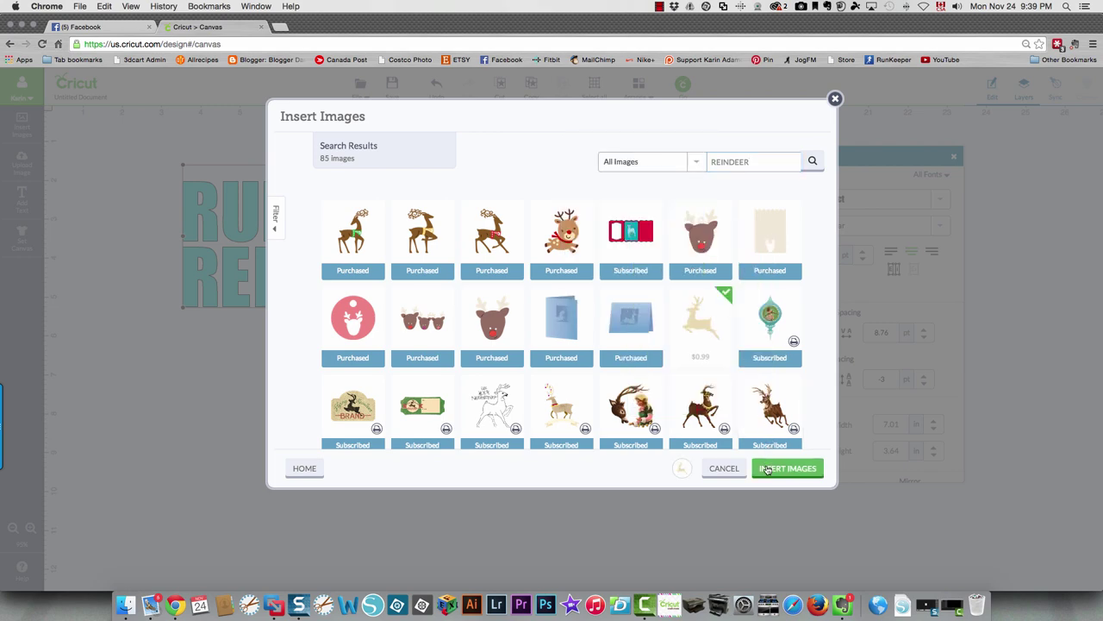
pyautogui.click(767, 470)
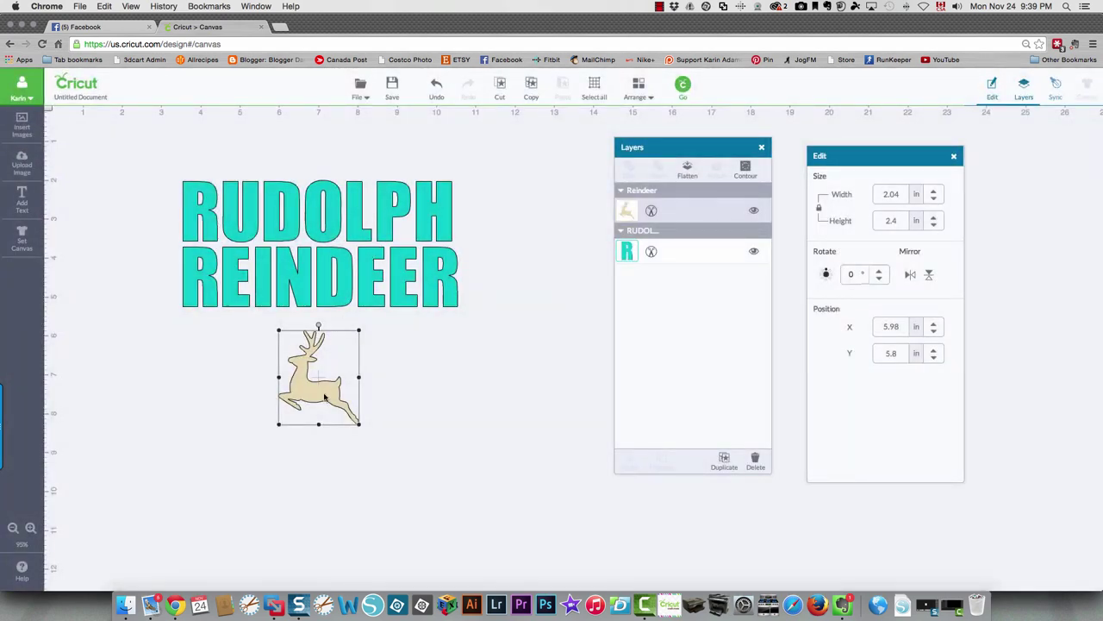
pyautogui.moveTo(325, 397); pyautogui.dragTo(228, 434)
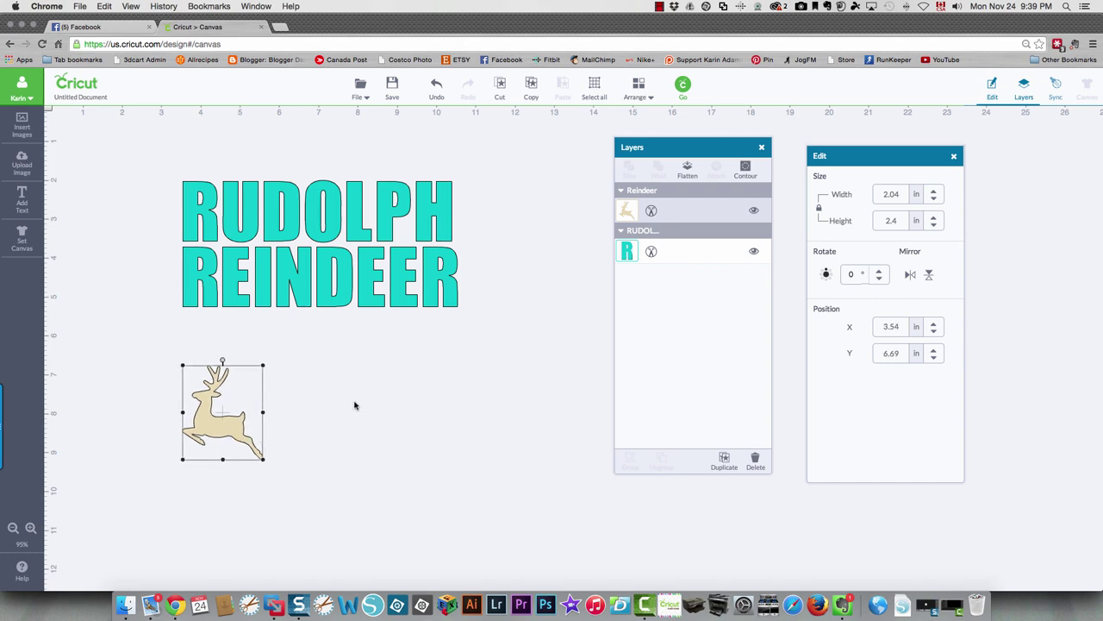
# Insert the brown curly-antlered reindeer image to the right of the tan one.
pyautogui.click(24, 125)
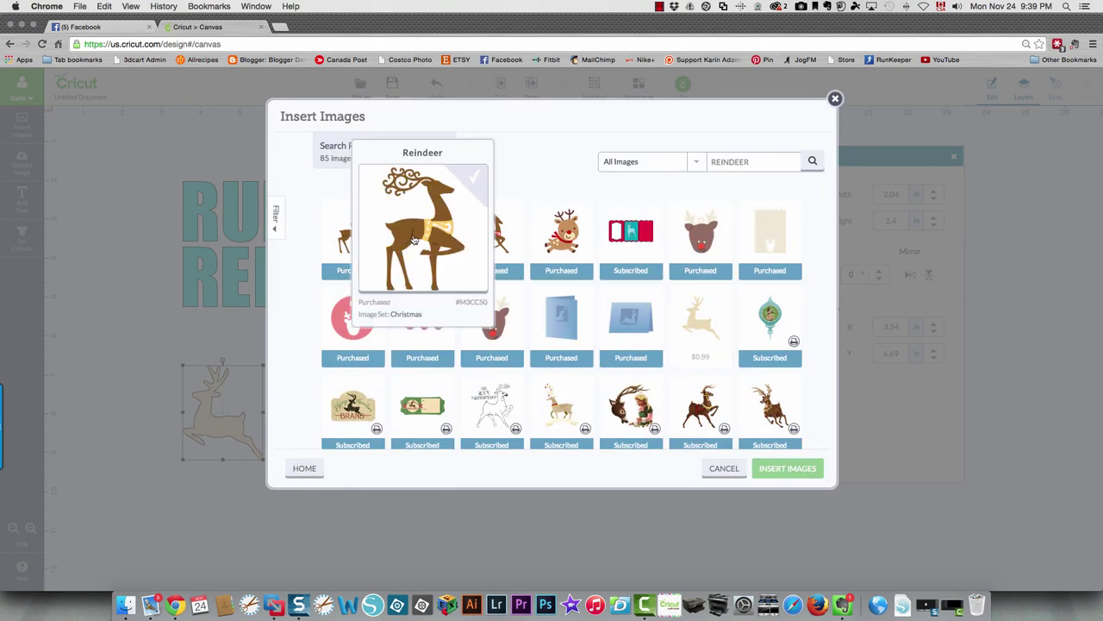
pyautogui.click(416, 239)
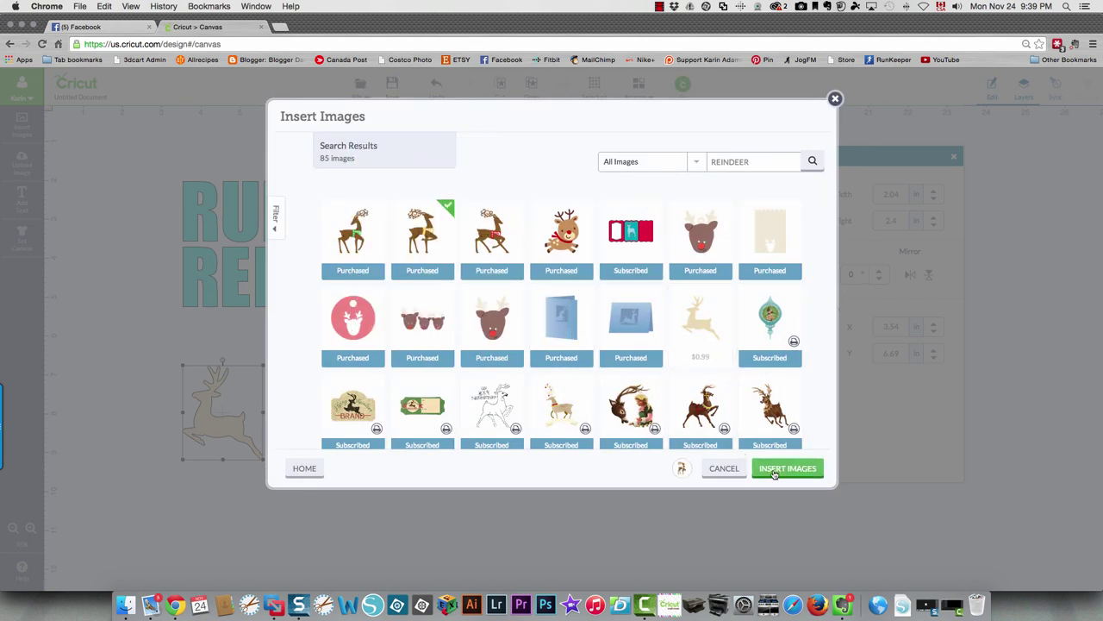
pyautogui.click(774, 471)
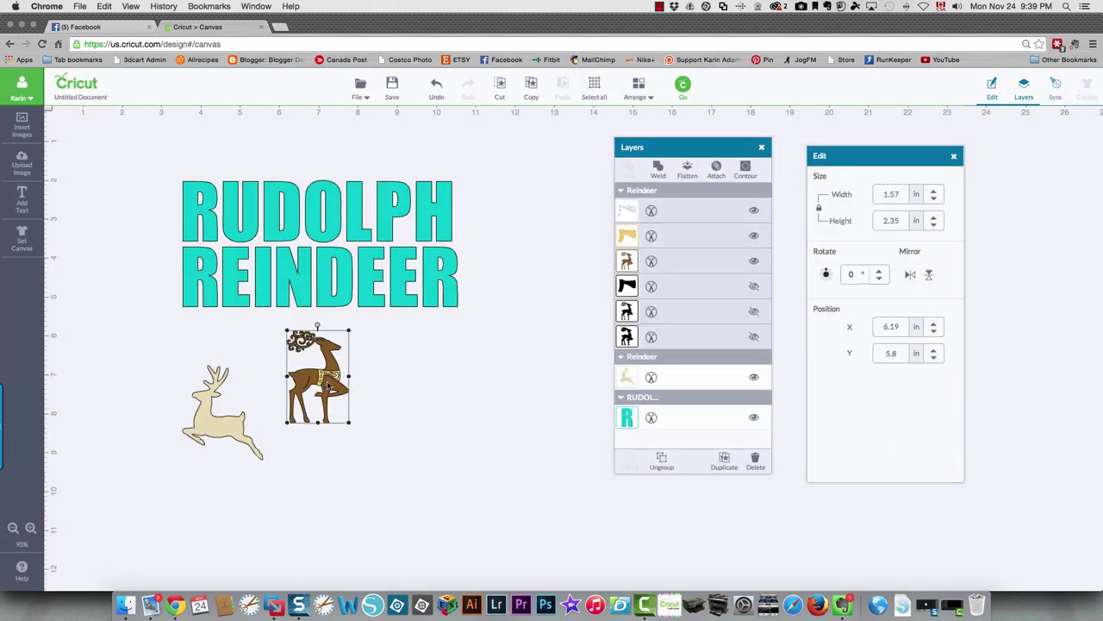
pyautogui.moveTo(326, 385); pyautogui.dragTo(426, 423)
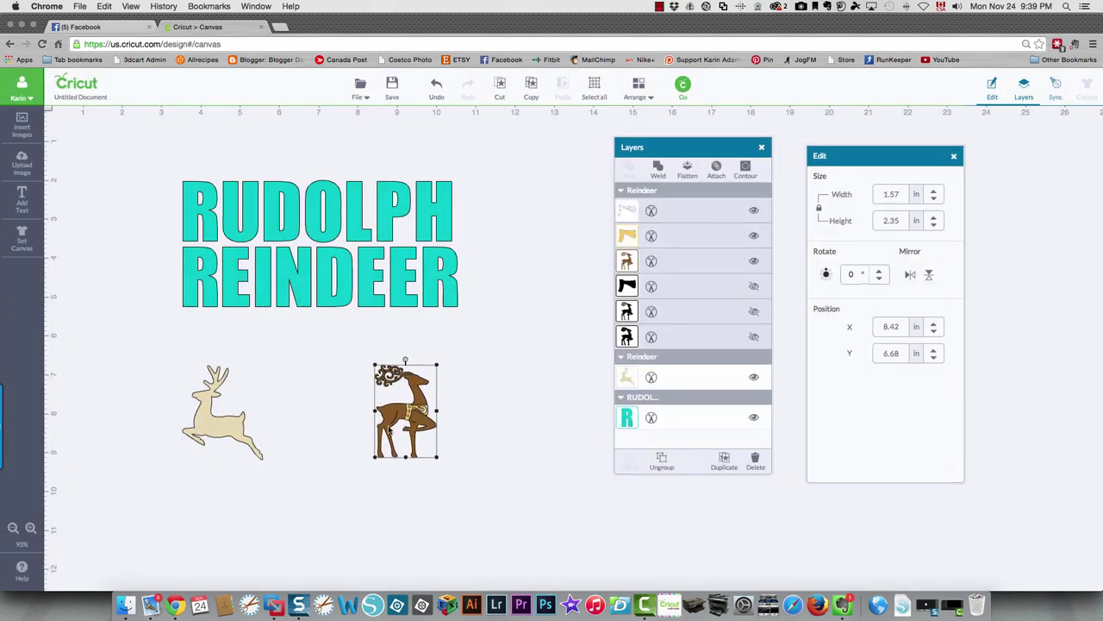
# Unhide the reindeer's three hidden layers, ungroup it, and spread the brown and black pieces apart.
pyautogui.click(754, 287)
pyautogui.click(754, 312)
pyautogui.click(753, 337)
pyautogui.scroll(-2, 479, 414)
pyautogui.scroll(-2, 479, 415)
pyautogui.rightClick(406, 301)
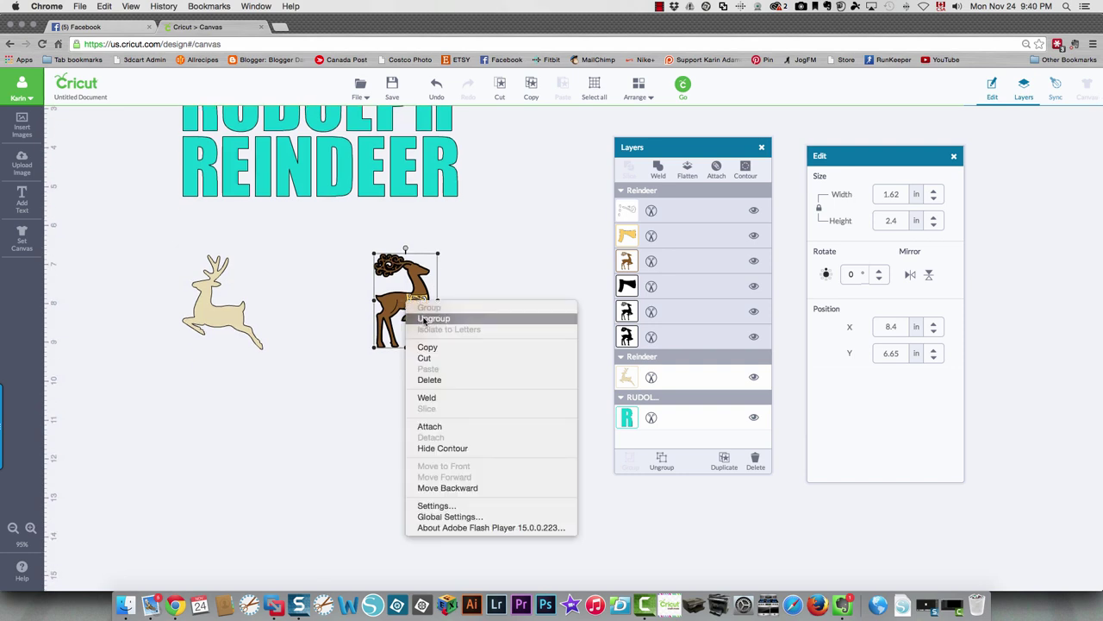
pyautogui.click(421, 318)
pyautogui.moveTo(412, 264); pyautogui.dragTo(359, 404)
pyautogui.moveTo(397, 304); pyautogui.dragTo(514, 334)
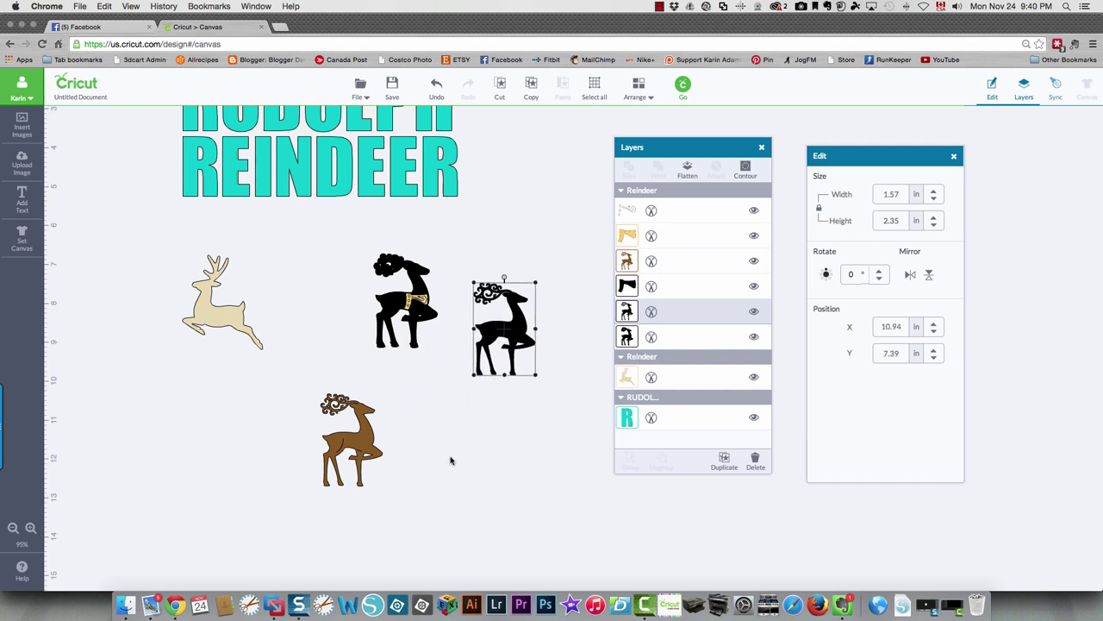
# Delete the brown reindeer, the gold-collared black reindeer and the leftover gold collar.
pyautogui.click(223, 318)
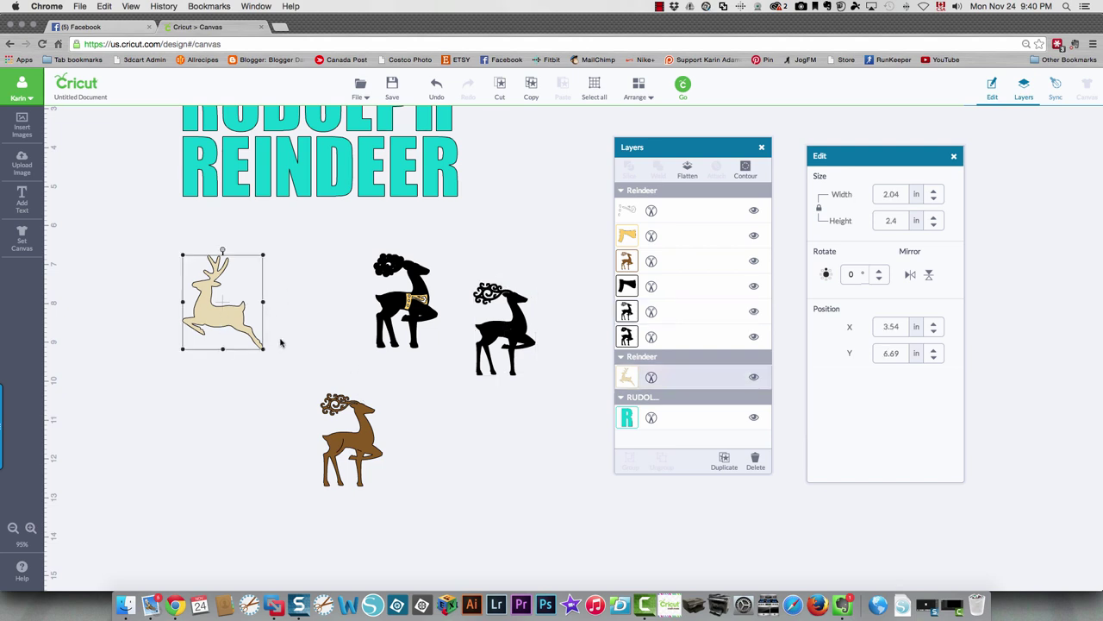
pyautogui.click(351, 442)
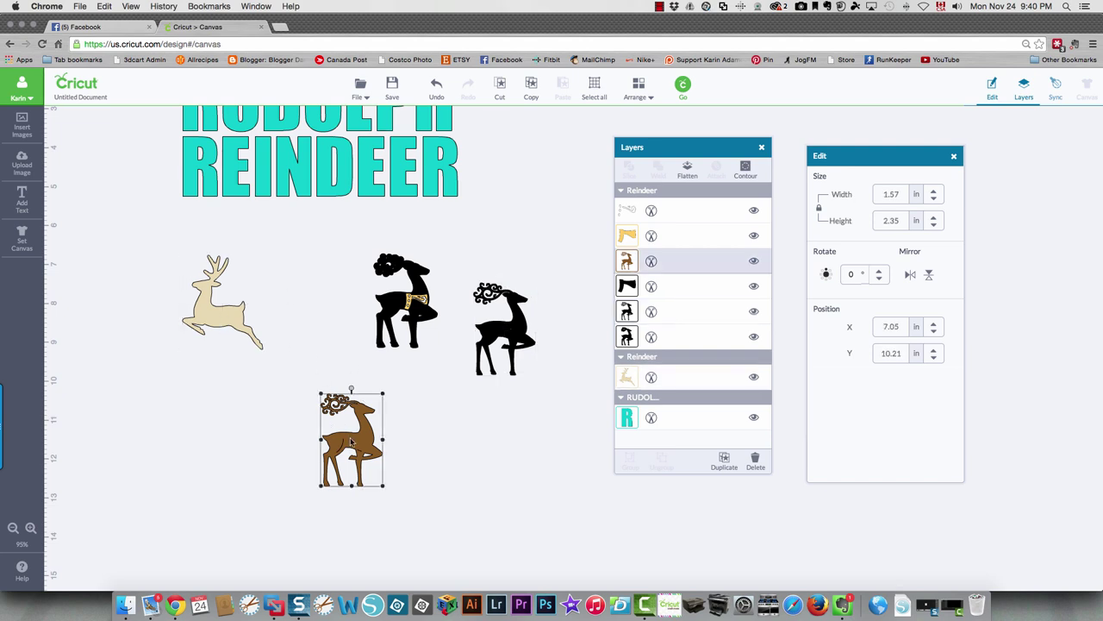
pyautogui.press('Delete')
pyautogui.click(392, 309)
pyautogui.press('Delete')
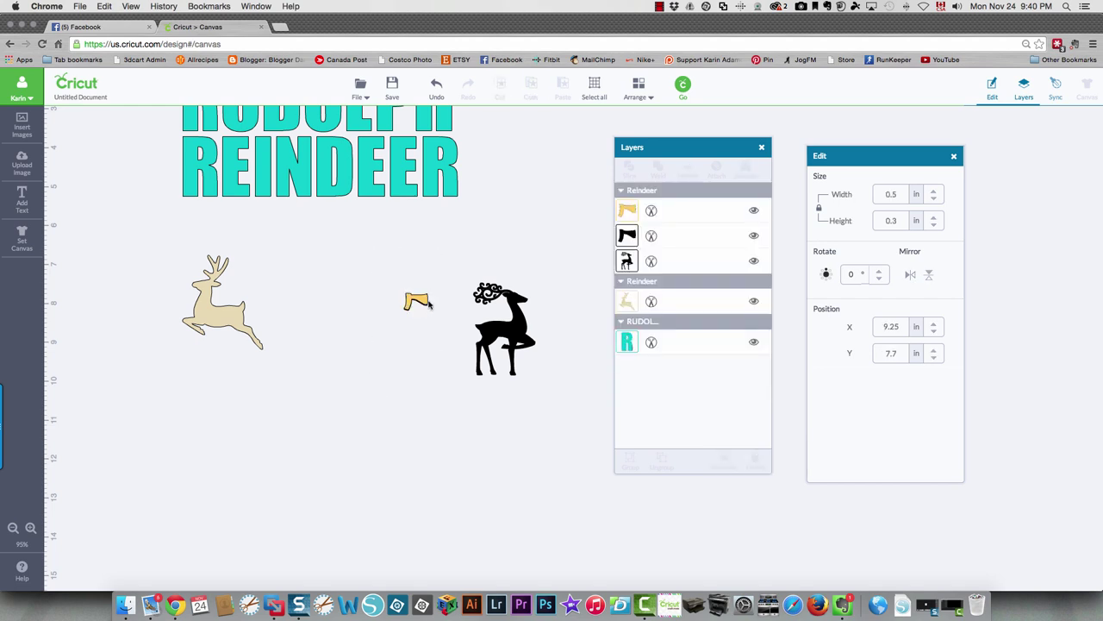
pyautogui.moveTo(371, 276); pyautogui.dragTo(198, 321)
pyautogui.press('Delete')
pyautogui.press('Delete')
# Place the black reindeer over the first letters, widen it to 2.19 × 2.95 in, and select both.
pyautogui.click(504, 327)
pyautogui.scroll(3, 314, 345)
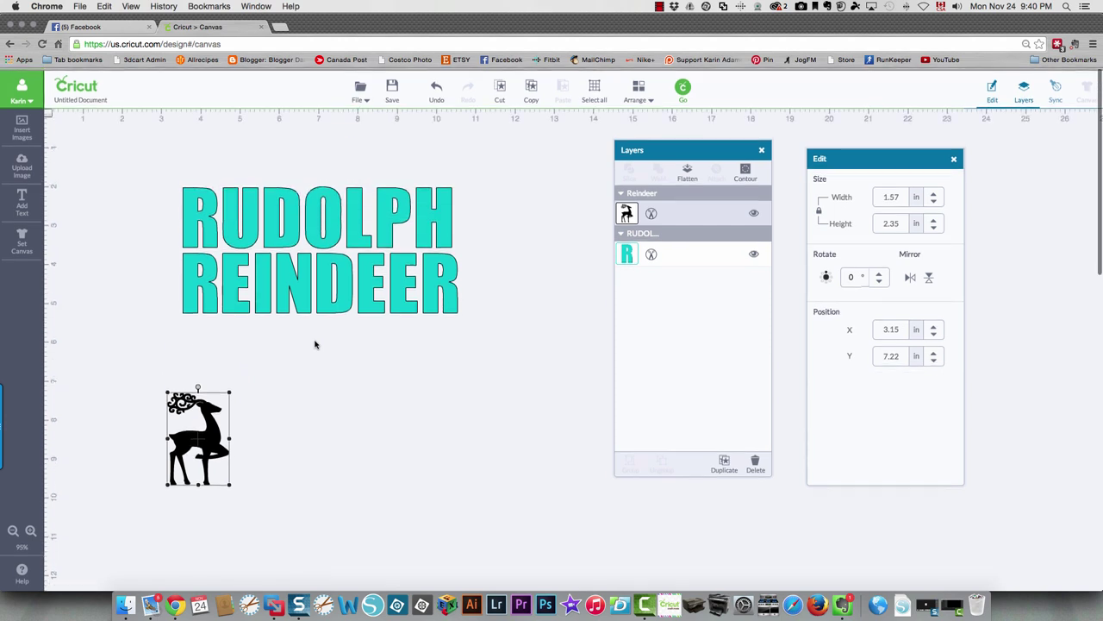
pyautogui.moveTo(199, 441); pyautogui.dragTo(249, 243)
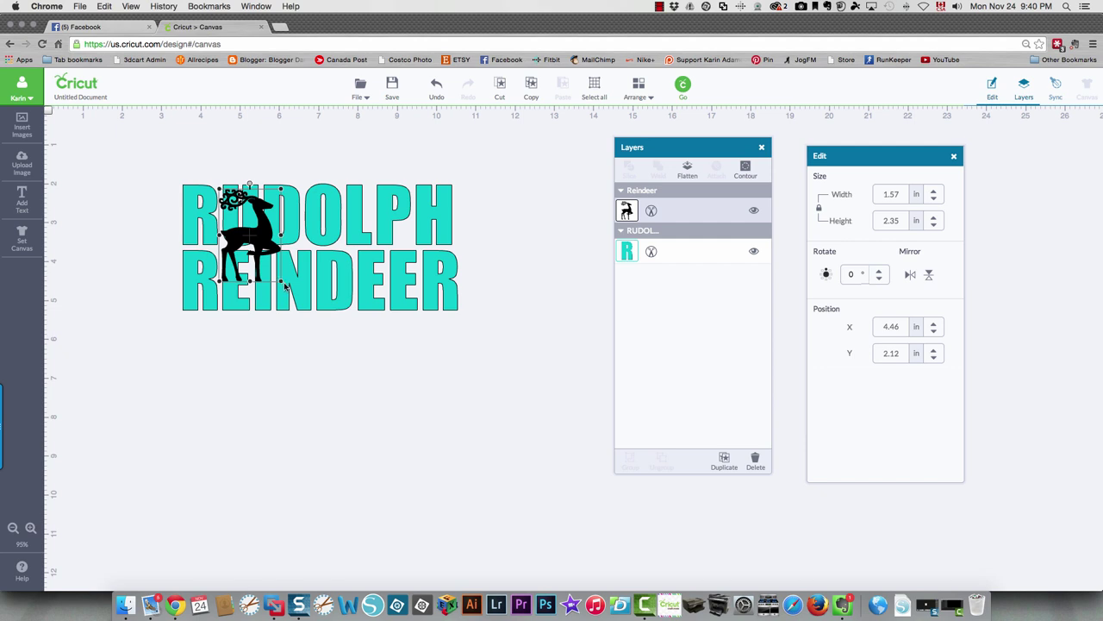
pyautogui.moveTo(284, 286)
pyautogui.mouseDown()
pyautogui.moveTo(300, 287)
pyautogui.moveTo(288, 283)
pyautogui.mouseUp()
pyautogui.click(231, 321)
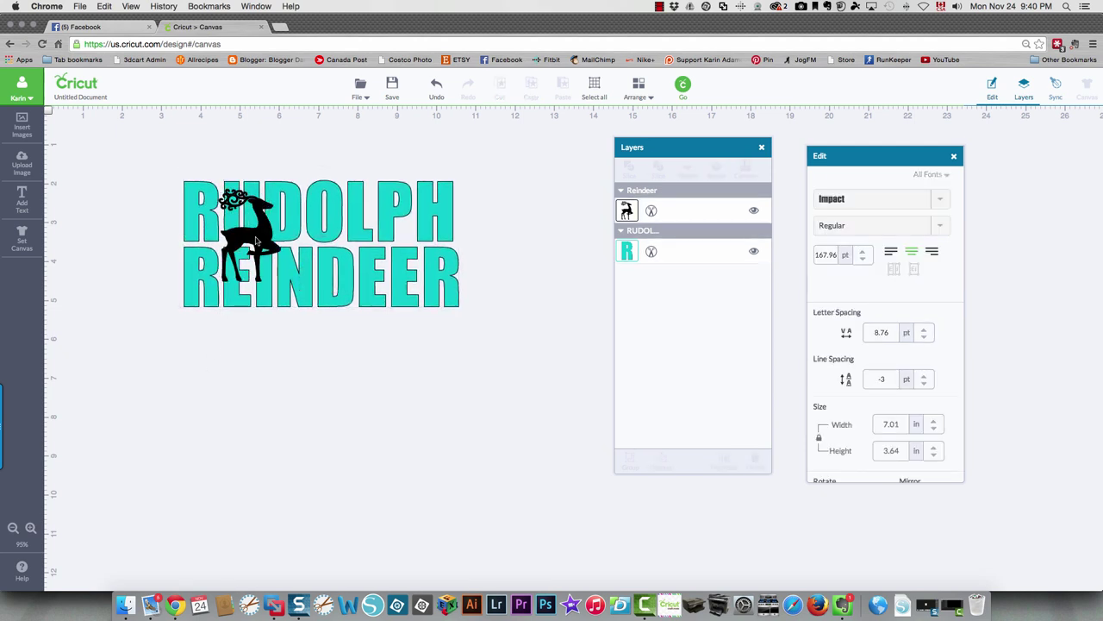
pyautogui.moveTo(261, 244); pyautogui.dragTo(318, 307)
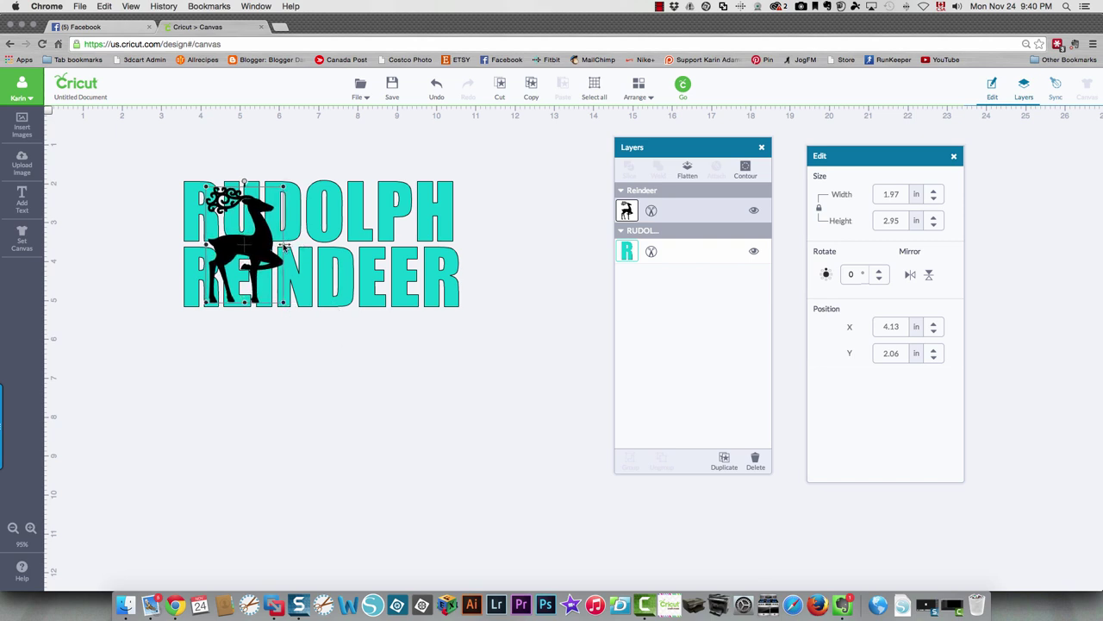
pyautogui.moveTo(285, 247)
pyautogui.mouseDown()
pyautogui.moveTo(225, 248)
pyautogui.moveTo(294, 247)
pyautogui.moveTo(267, 250)
pyautogui.mouseUp()
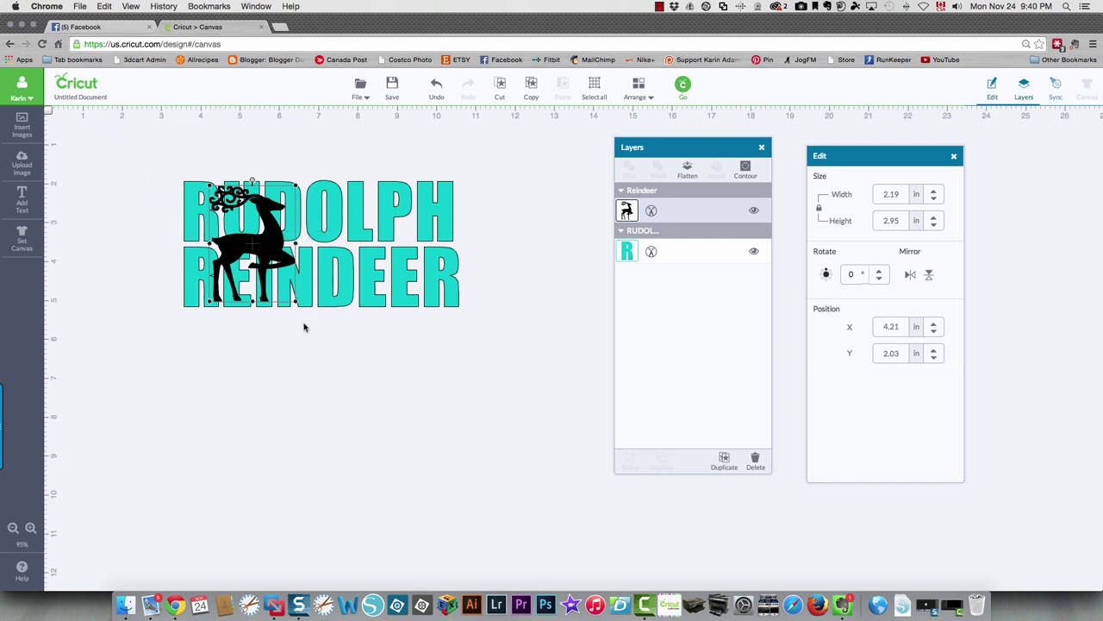
pyautogui.moveTo(105, 136); pyautogui.dragTo(568, 379)
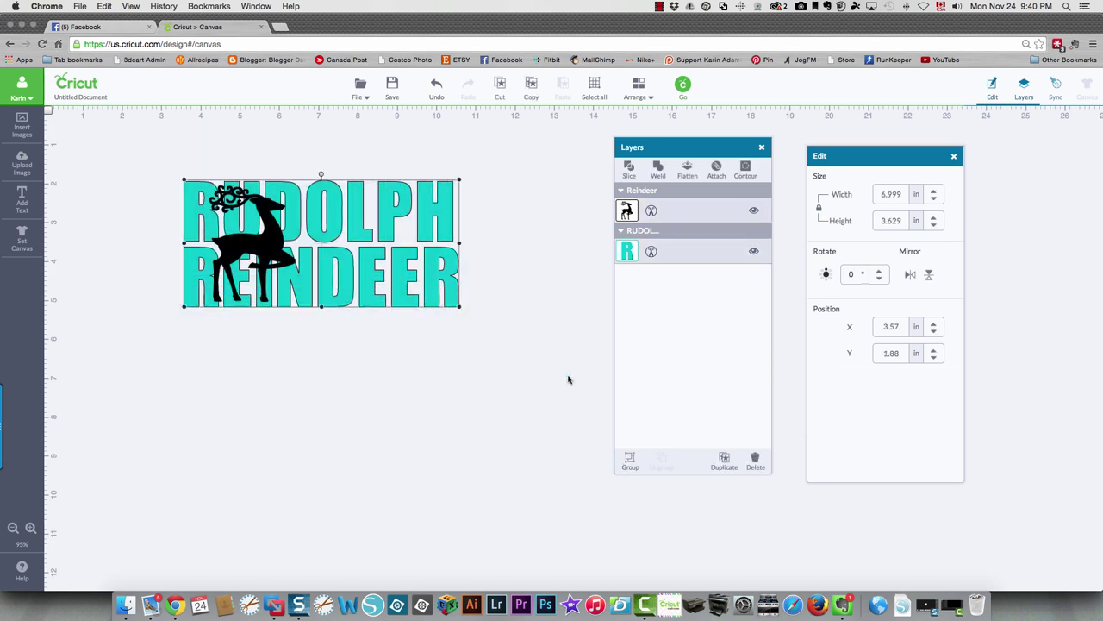
# Slice the reindeer out of the lettering and colour both reindeer pieces Very Berry red (#e6212e).
pyautogui.click(629, 169)
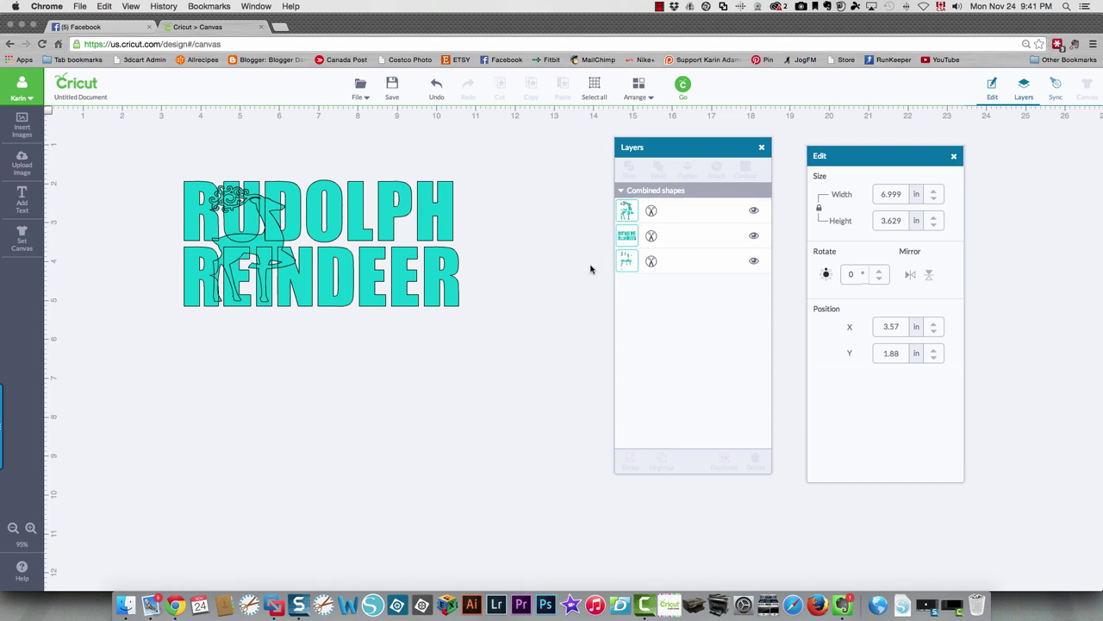
pyautogui.click(627, 212)
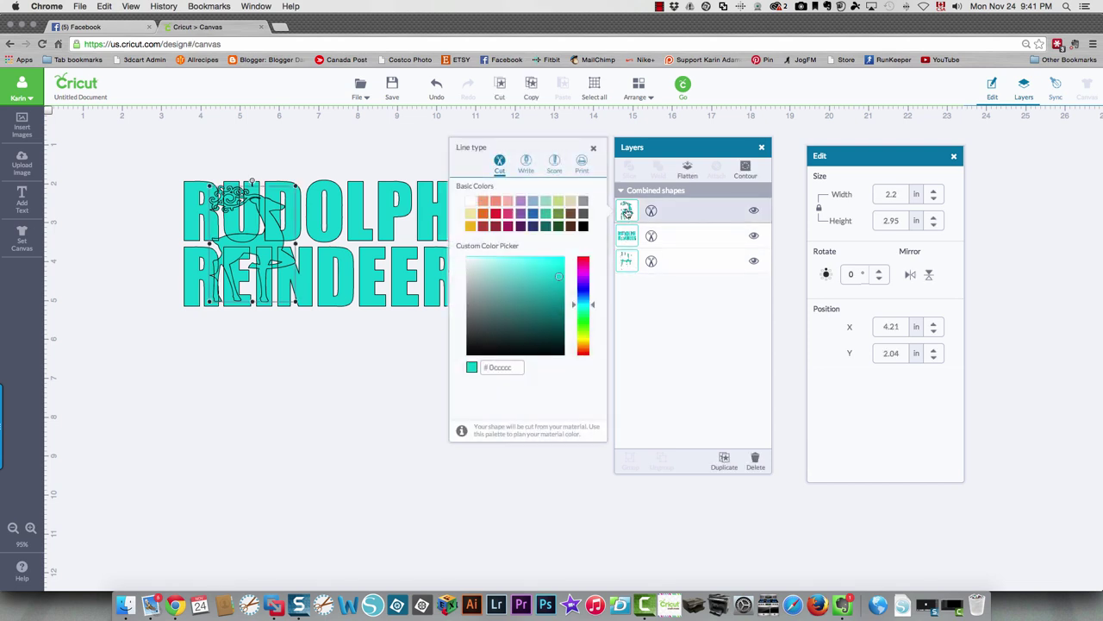
pyautogui.click(496, 213)
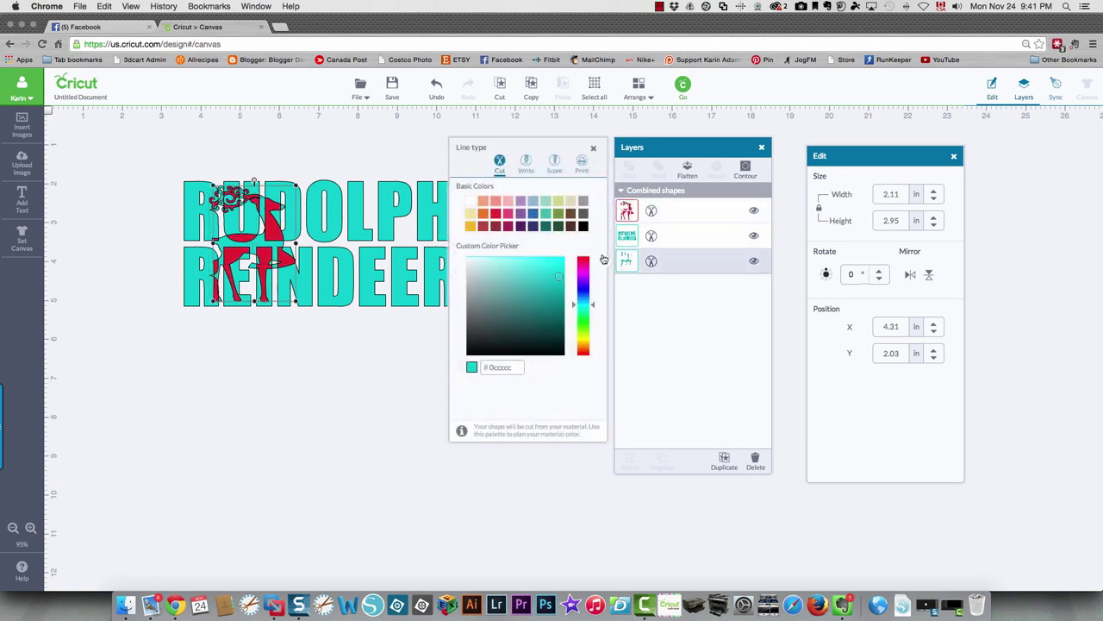
pyautogui.click(496, 215)
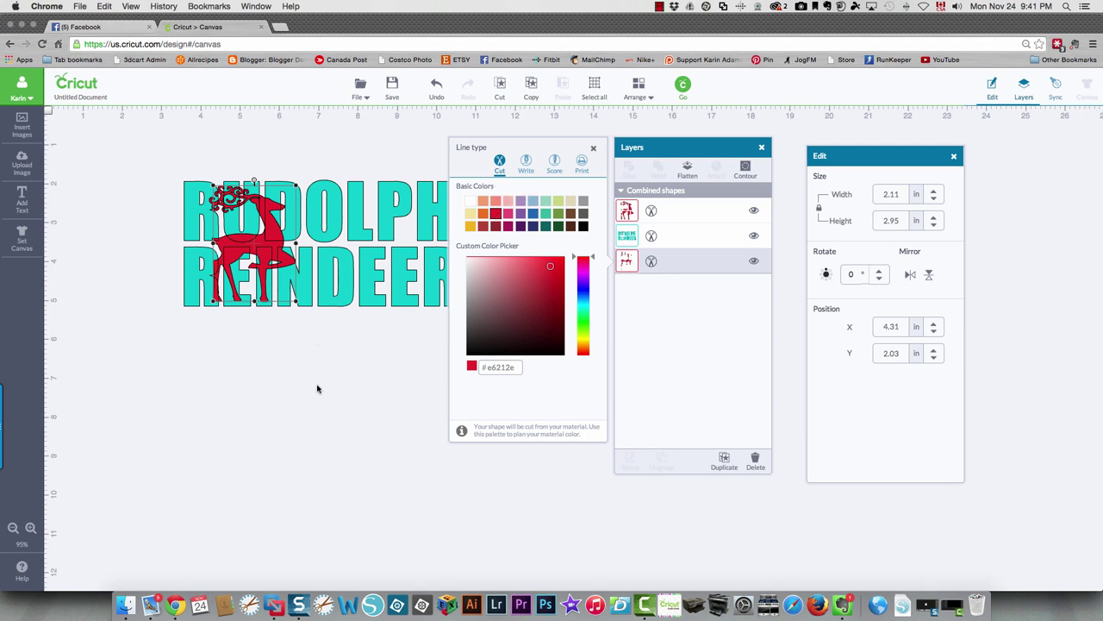
pyautogui.click(277, 347)
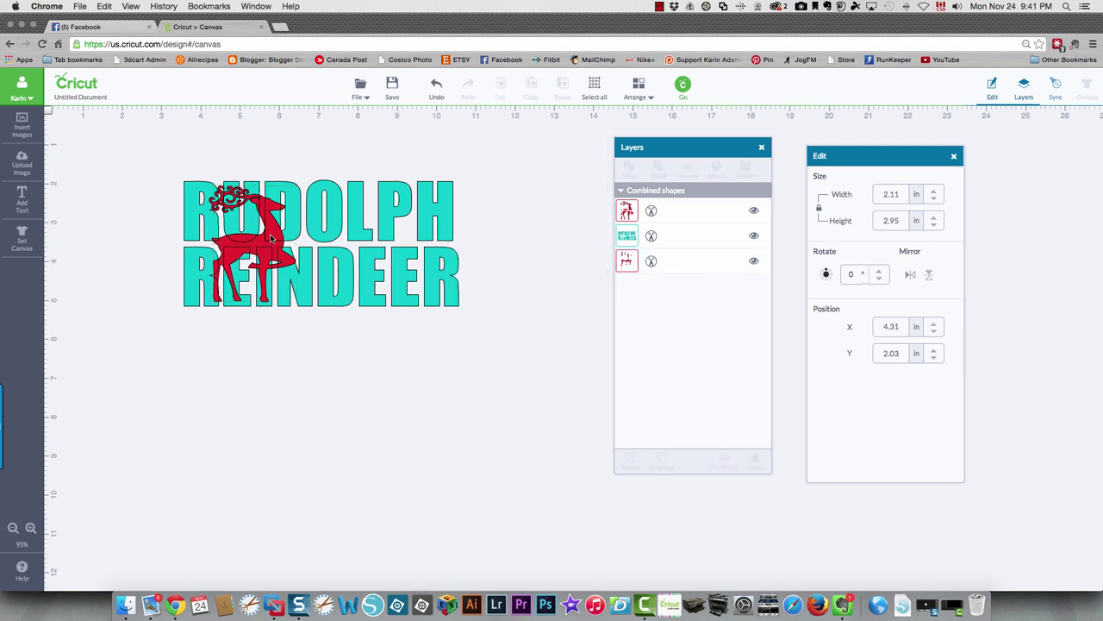
# Pull the sliced pieces apart, delete the extra red reindeer, and fit the remaining one back into the lettering.
pyautogui.moveTo(271, 237); pyautogui.dragTo(252, 379)
pyautogui.moveTo(306, 227); pyautogui.dragTo(398, 436)
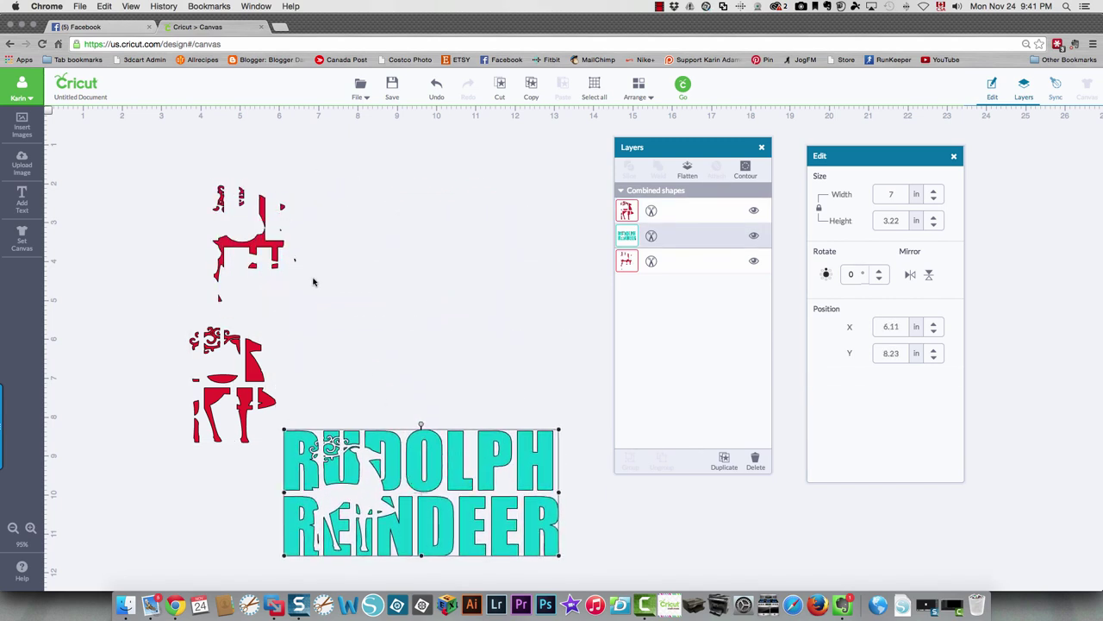
pyautogui.moveTo(264, 245); pyautogui.dragTo(419, 214)
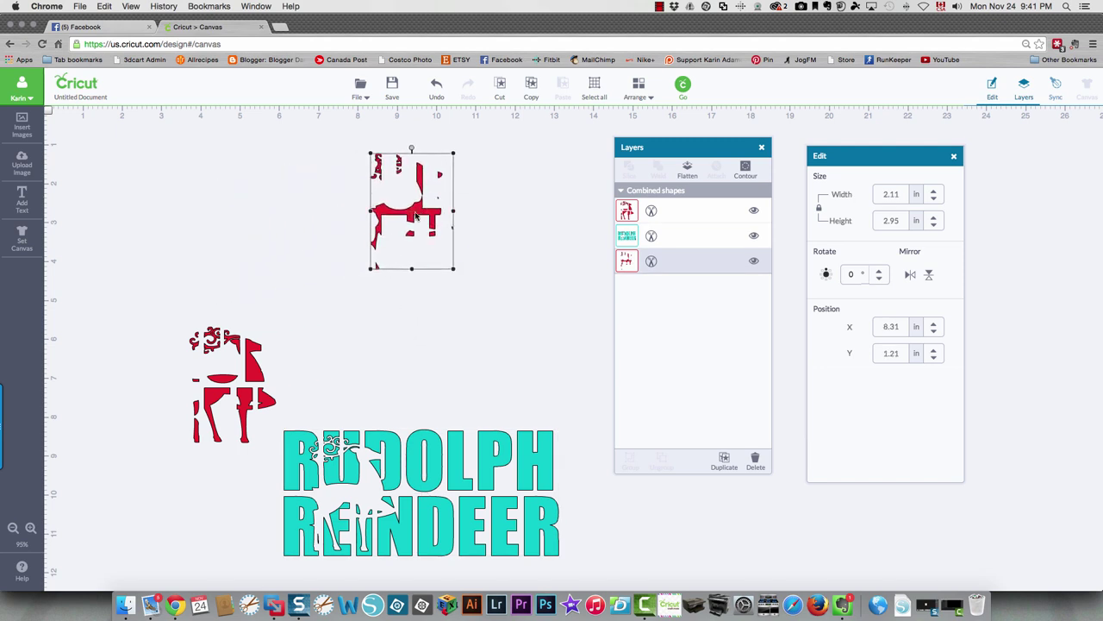
pyautogui.press('Delete')
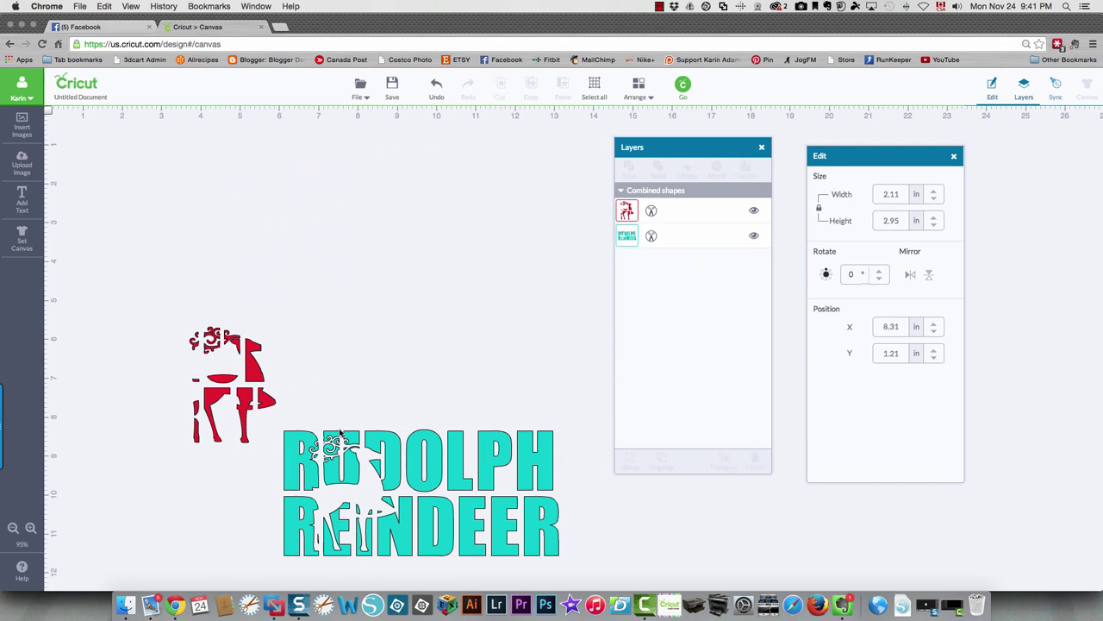
pyautogui.moveTo(406, 448); pyautogui.dragTo(401, 203)
pyautogui.moveTo(255, 377); pyautogui.dragTo(371, 244)
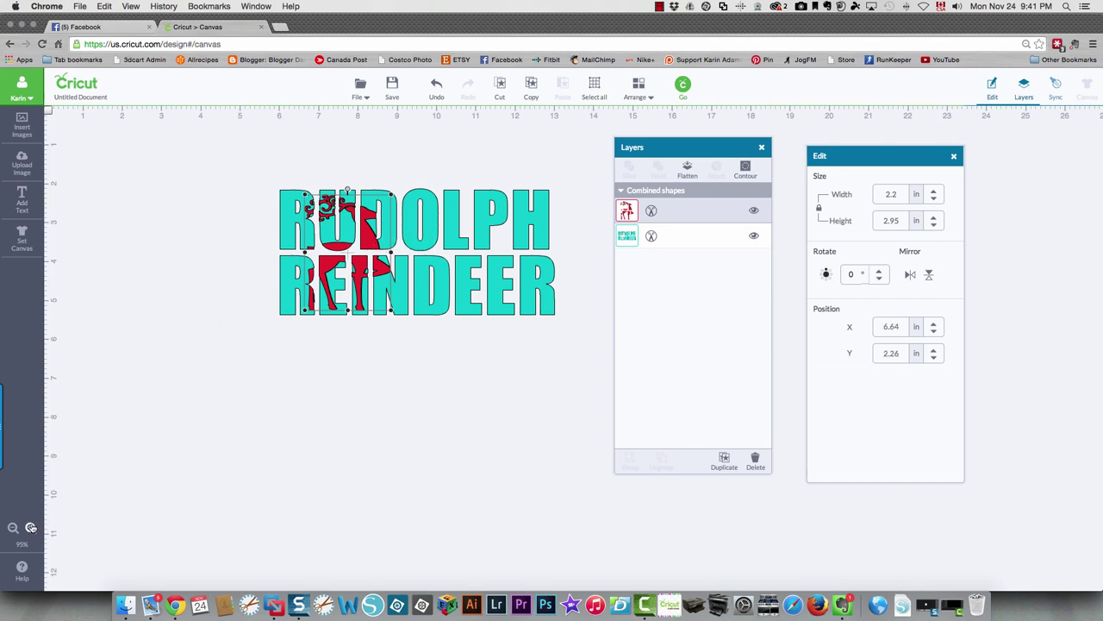
# Zoom in and fine-tune the red reindeer to X 6.65, Y 2.25 inside the letter cutouts.
pyautogui.click(30, 527)
pyautogui.click(31, 527)
pyautogui.click(30, 528)
pyautogui.click(31, 528)
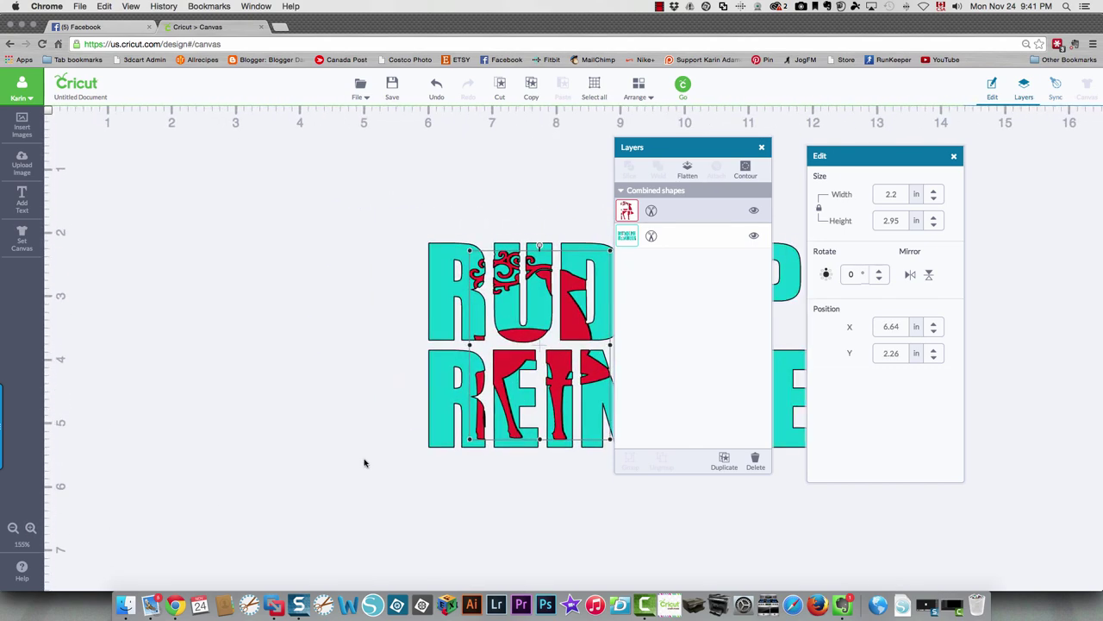
pyautogui.hscroll(5, 364, 462)
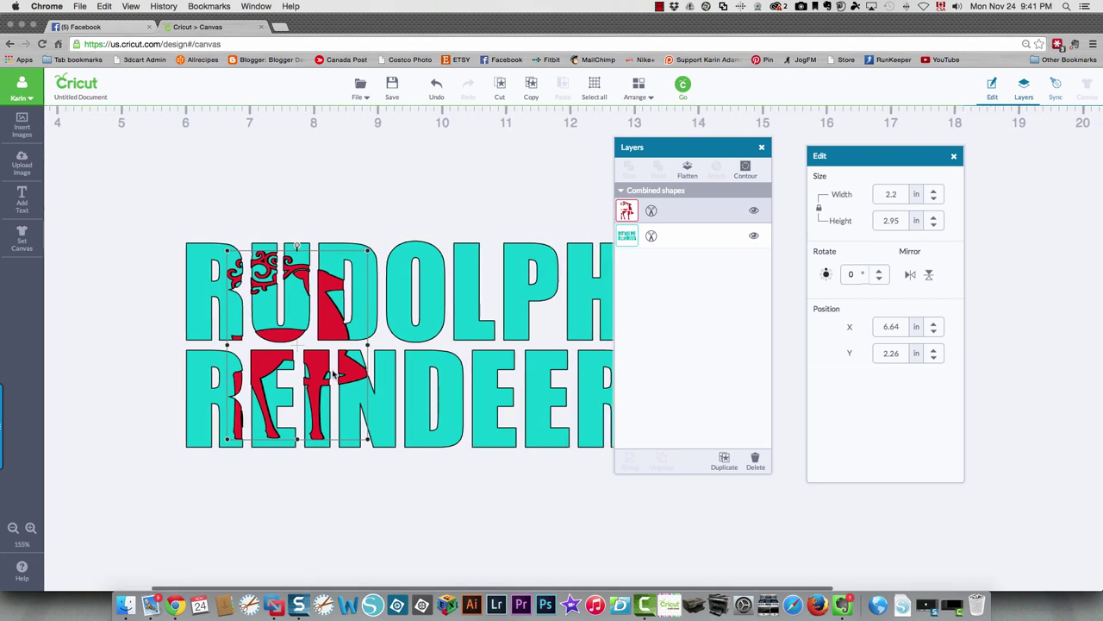
pyautogui.moveTo(330, 330); pyautogui.dragTo(332, 327)
pyautogui.hscroll(3, 360, 475)
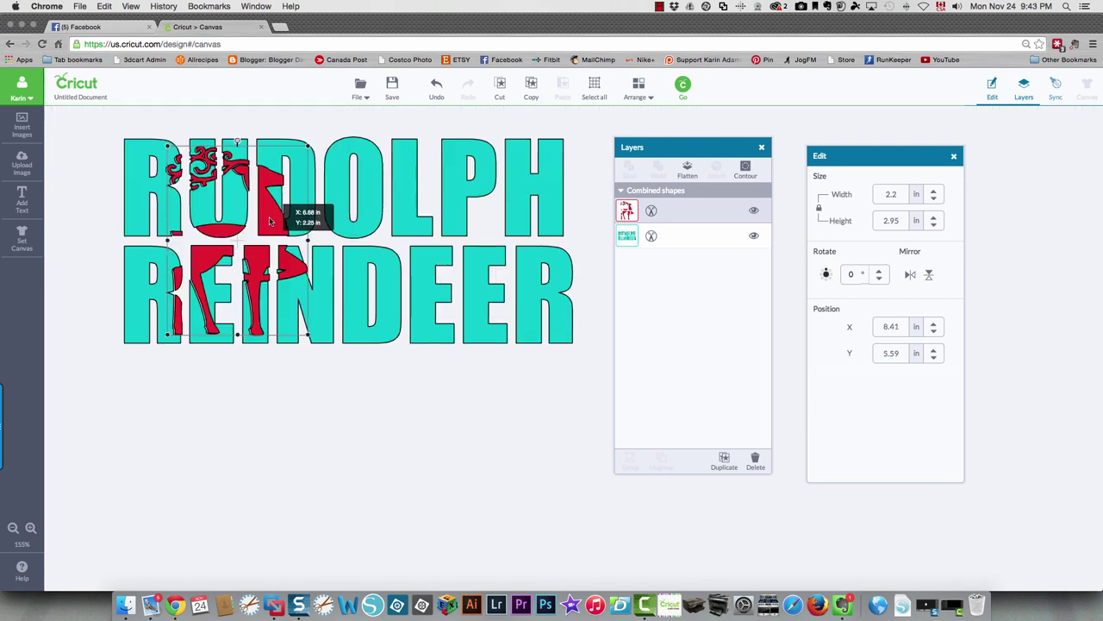
pyautogui.moveTo(269, 216); pyautogui.dragTo(267, 217)
pyautogui.click(325, 441)
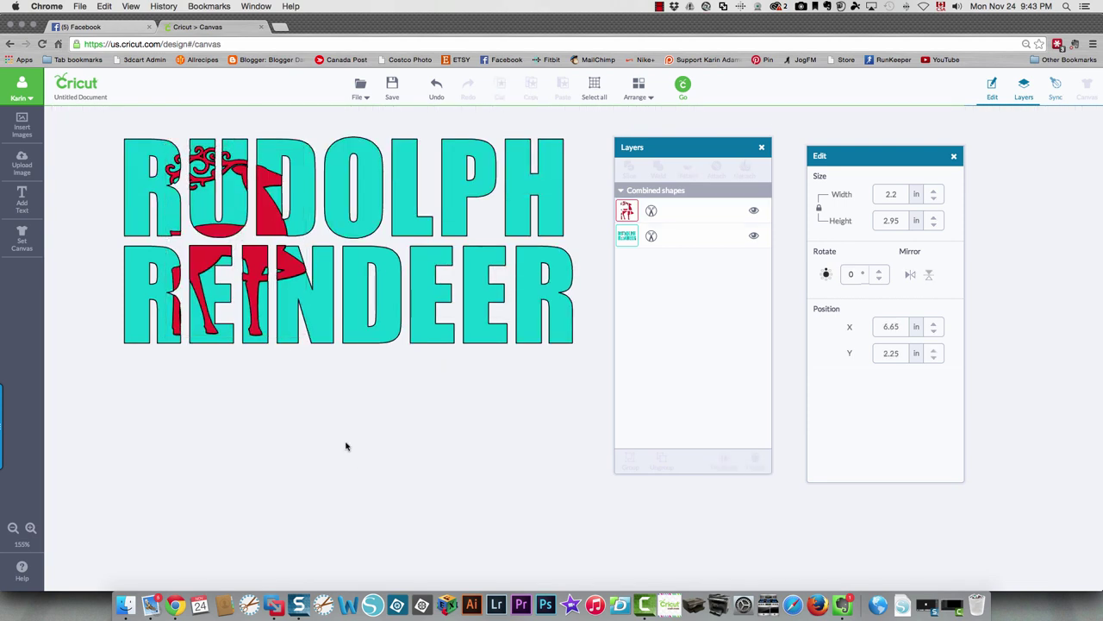